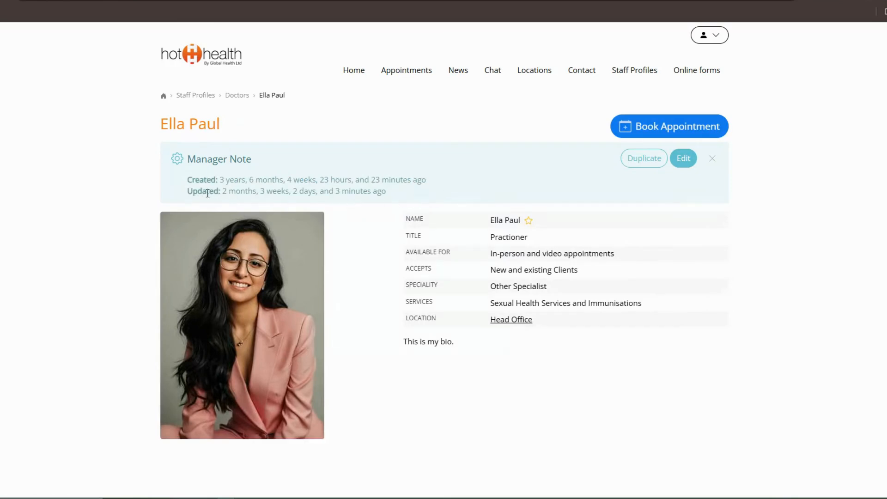
# - Review the created and updated dates in the doctor's Manager Note and open the Staff Profiles settings
pyautogui.moveTo(188, 180); pyautogui.dragTo(400, 203)
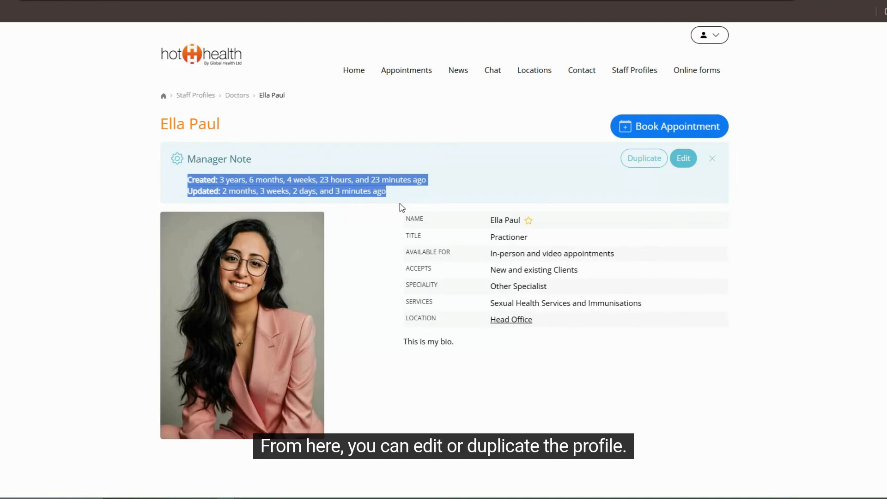
pyautogui.click(411, 201)
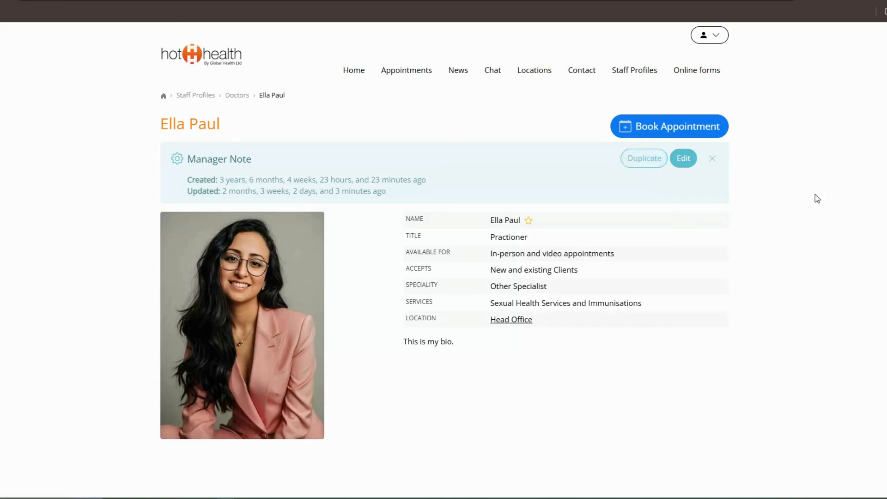
pyautogui.click(243, 99)
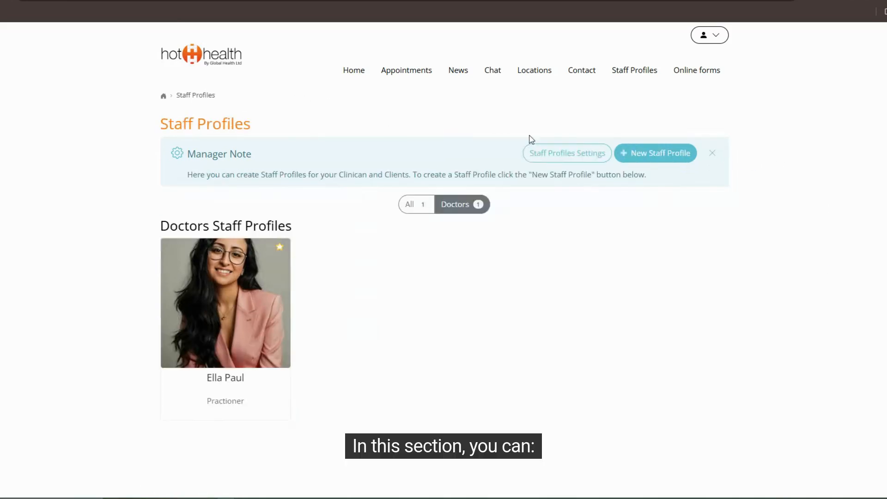
pyautogui.click(568, 159)
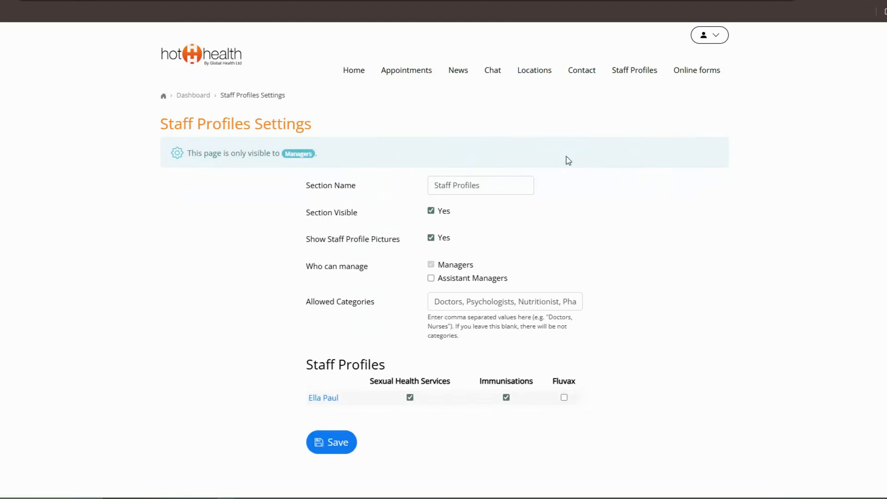
# - Examine the Staff Profiles settings for section name, section visibility, profile pictures and allowed categories
pyautogui.tripleClick(509, 185)
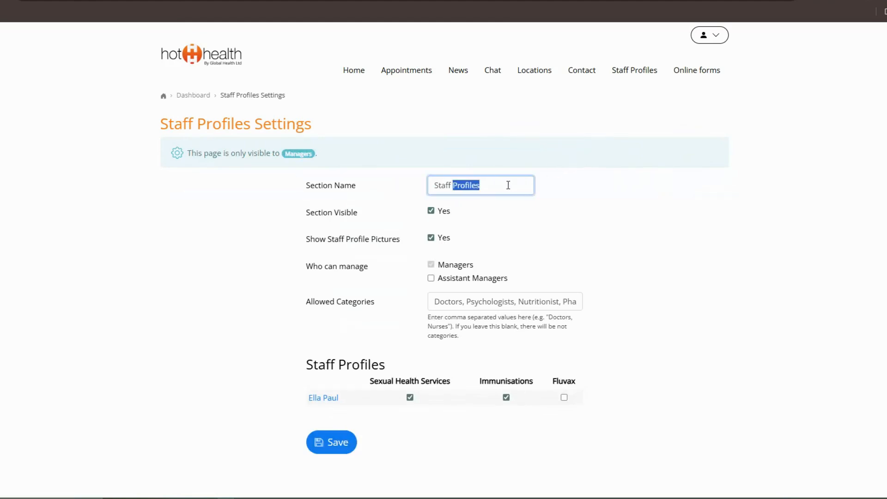
pyautogui.click(432, 211)
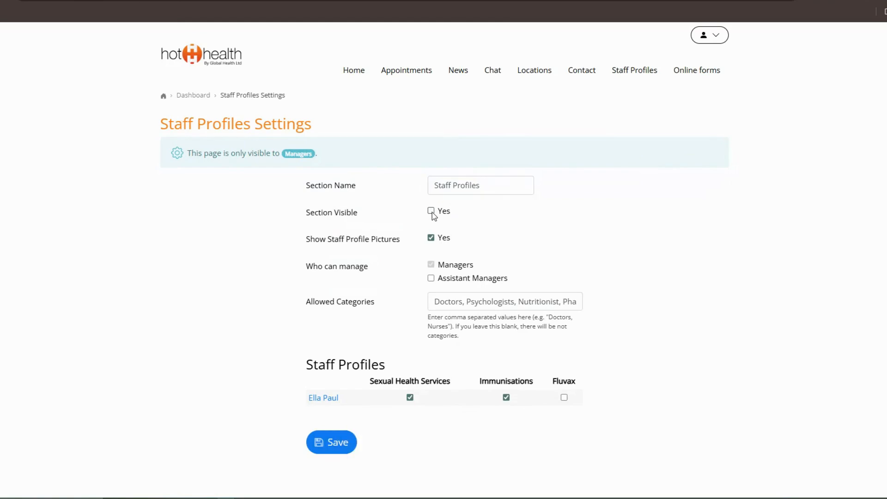
pyautogui.click(432, 238)
pyautogui.click(432, 238)
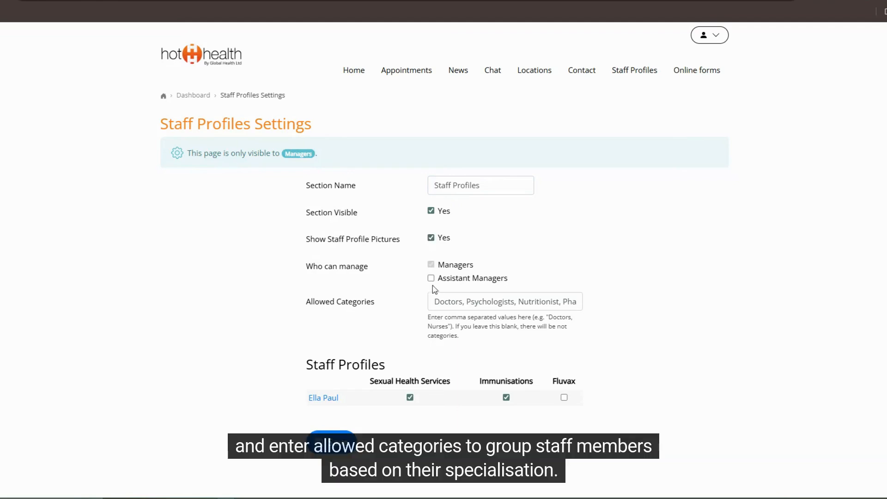
pyautogui.moveTo(437, 302); pyautogui.dragTo(363, 301)
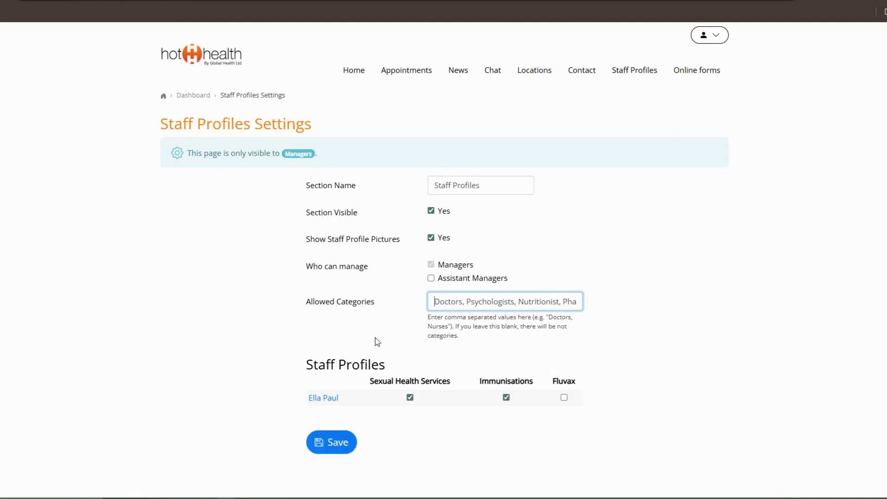
pyautogui.click(390, 353)
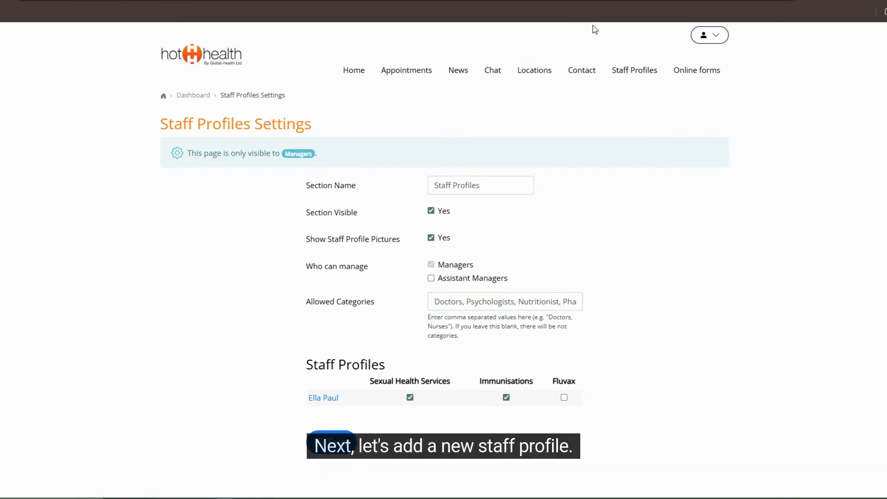
# - Start a new staff profile and check the note on the Category and Services fields against the allowed categories
pyautogui.click(631, 81)
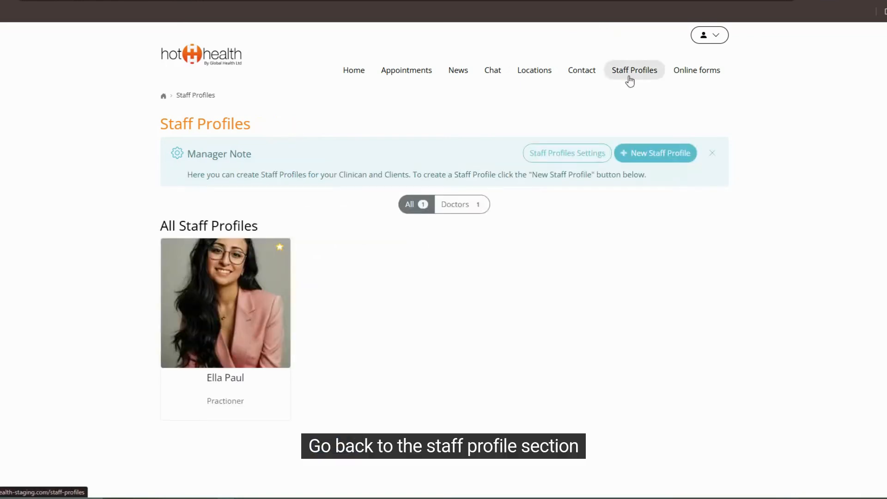
pyautogui.click(670, 162)
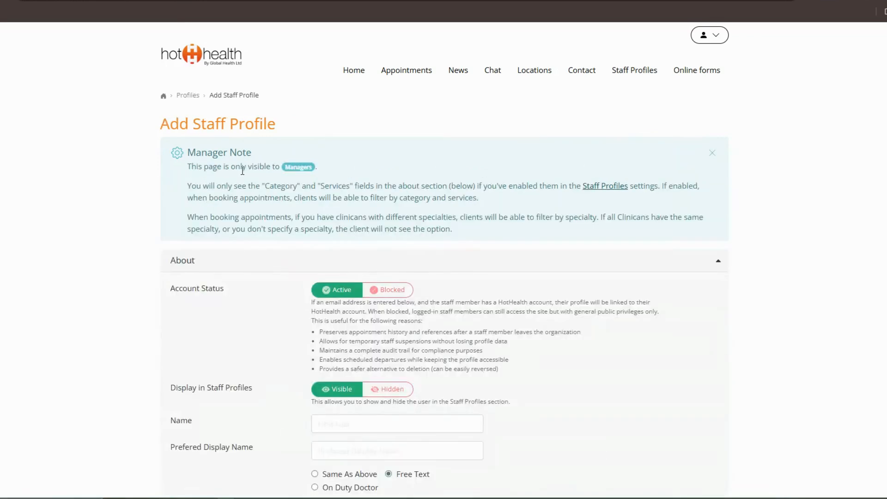
pyautogui.moveTo(188, 186); pyautogui.dragTo(486, 200)
pyautogui.scroll(-8, 490, 319)
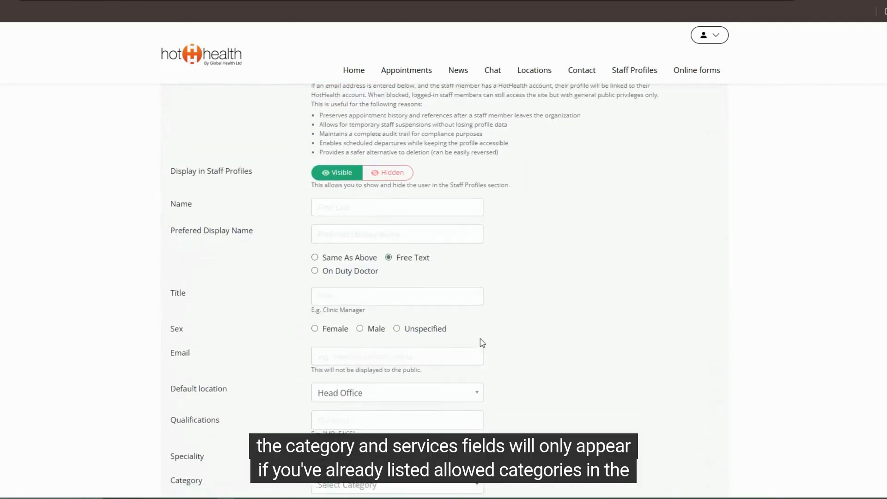
pyautogui.moveTo(351, 357); pyautogui.dragTo(169, 340)
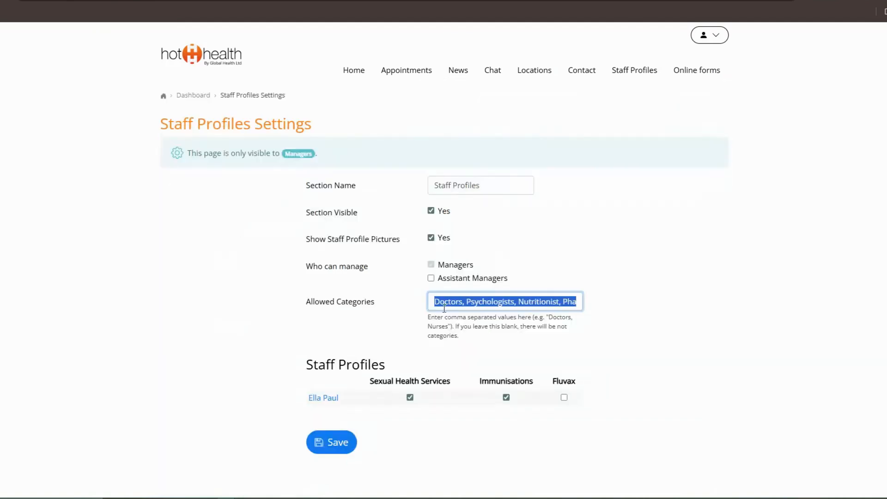
pyautogui.click(647, 311)
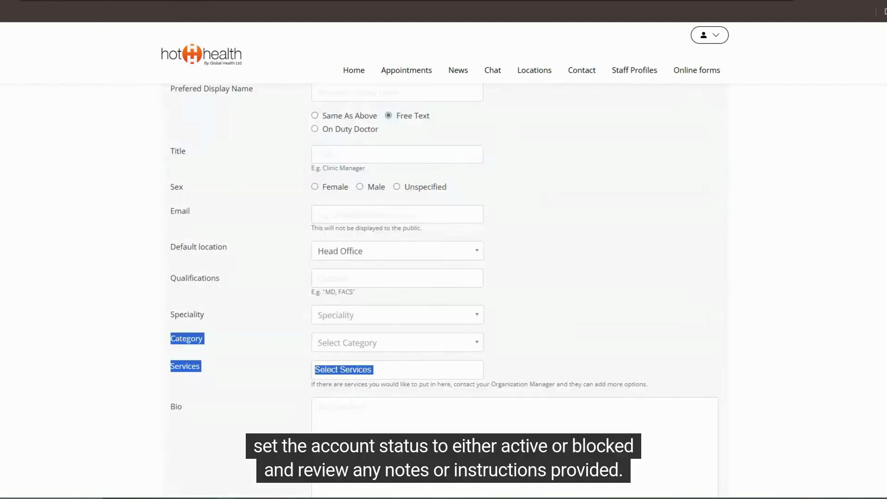
# - Read the Account Status explanation and the options for displaying the user in Staff Profiles
pyautogui.scroll(8, 507, 175)
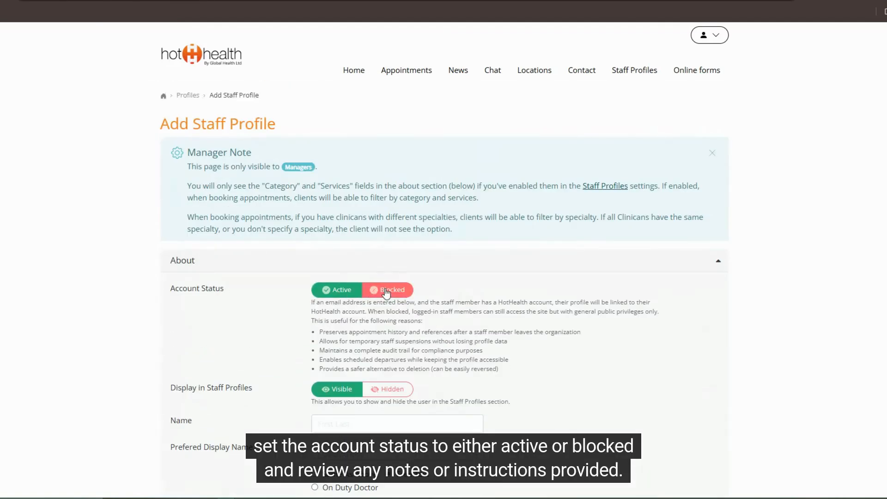
pyautogui.moveTo(312, 304); pyautogui.dragTo(521, 371)
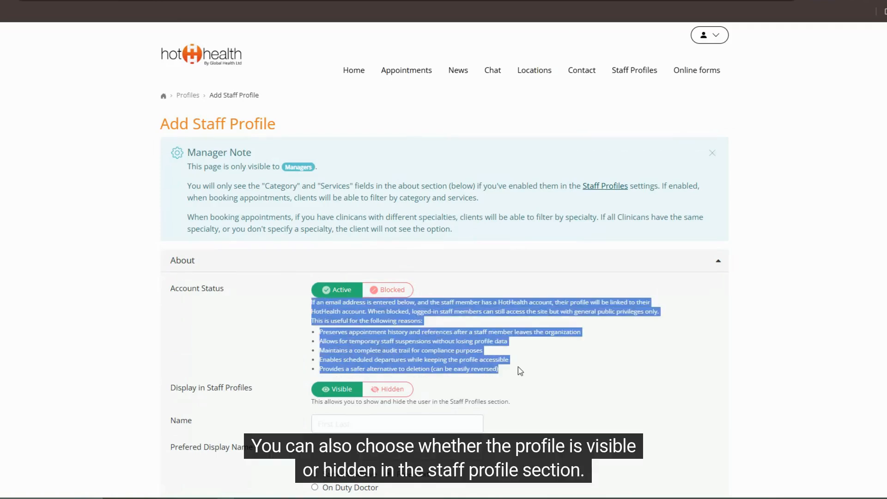
pyautogui.scroll(-5, 519, 368)
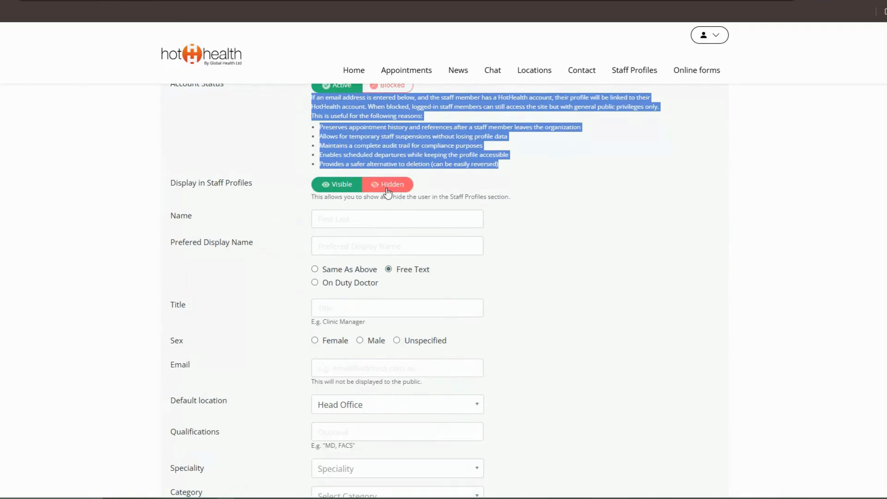
pyautogui.click(510, 199)
# - Enter the staff member's name and set the preferred display name to On Duty Doctor
pyautogui.click(403, 220)
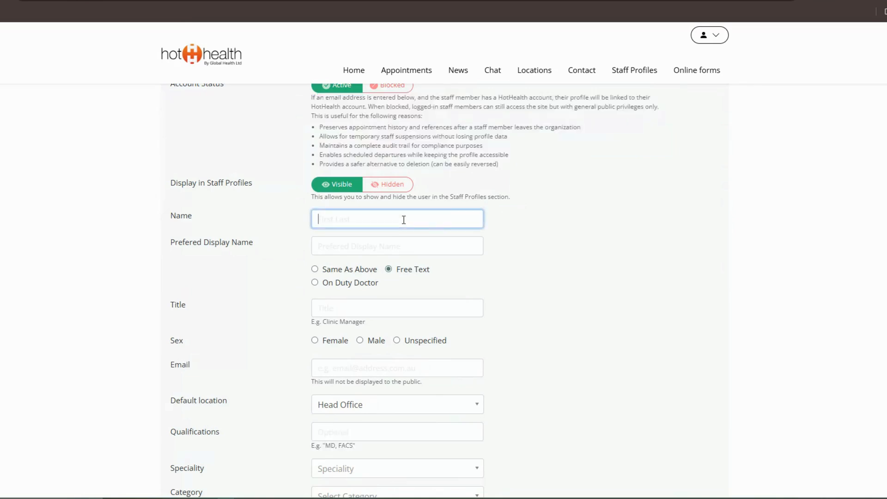
pyautogui.click(399, 239)
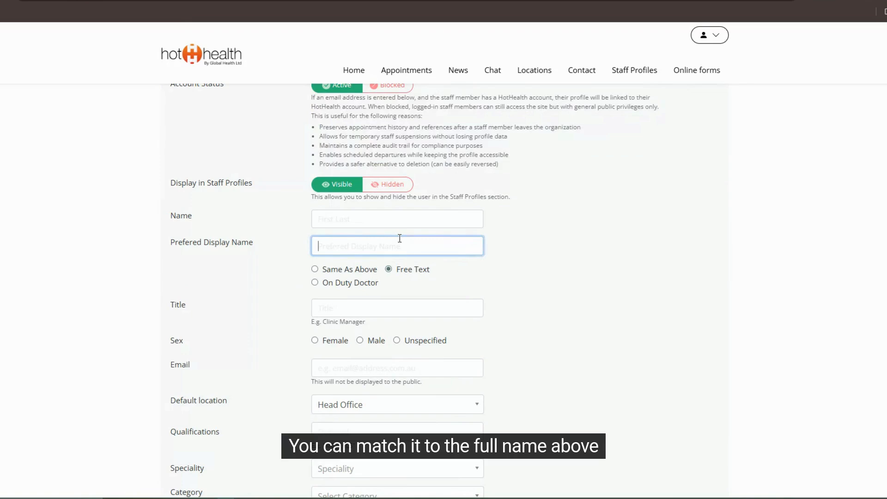
pyautogui.click(406, 218)
pyautogui.write('Jho')
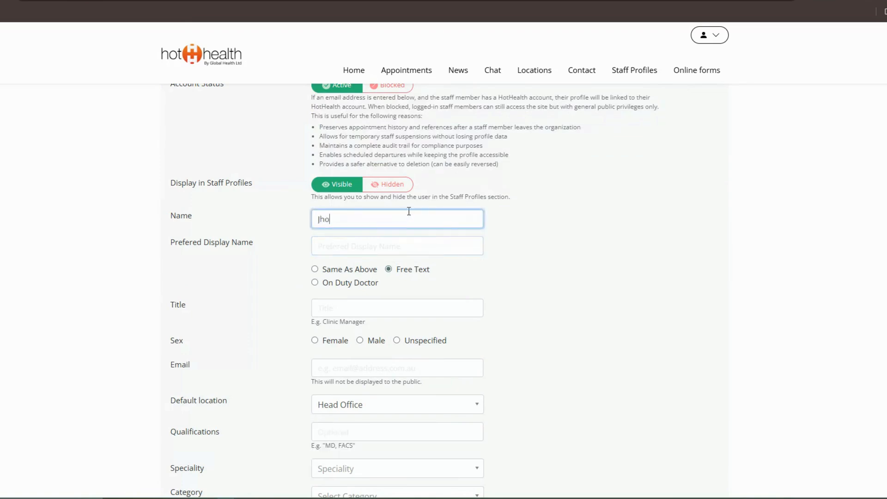
pyautogui.write('na')
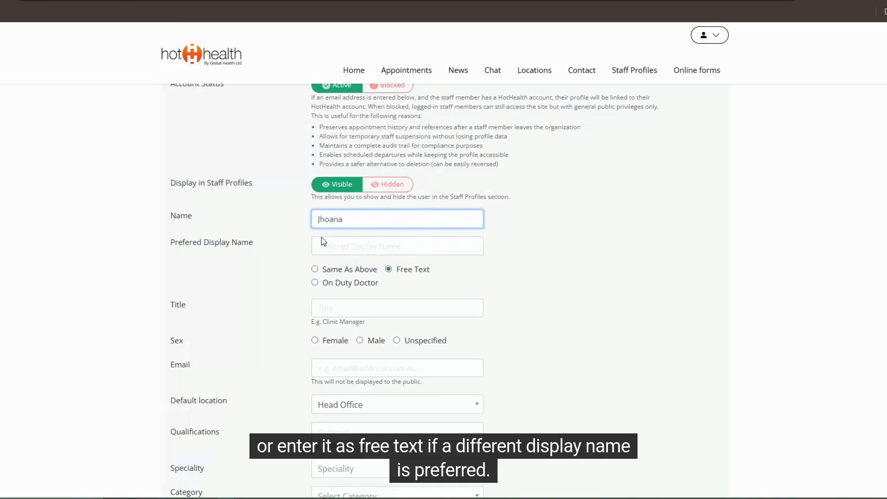
pyautogui.click(316, 270)
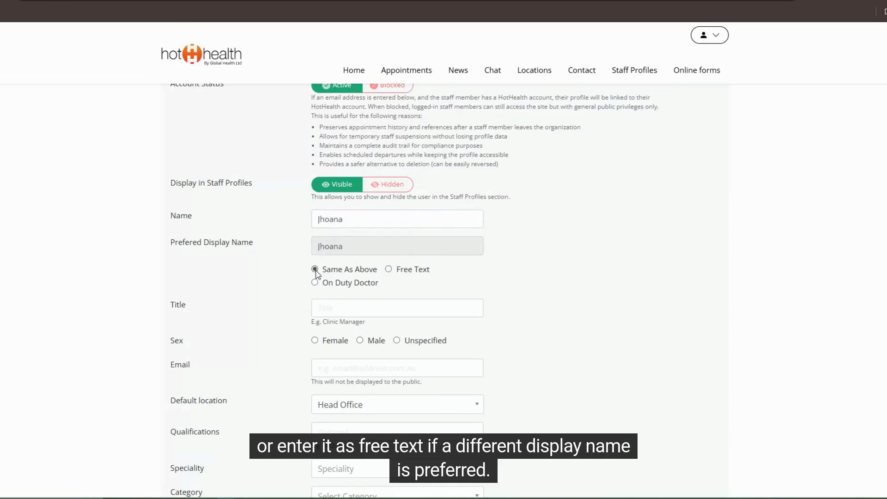
pyautogui.click(388, 270)
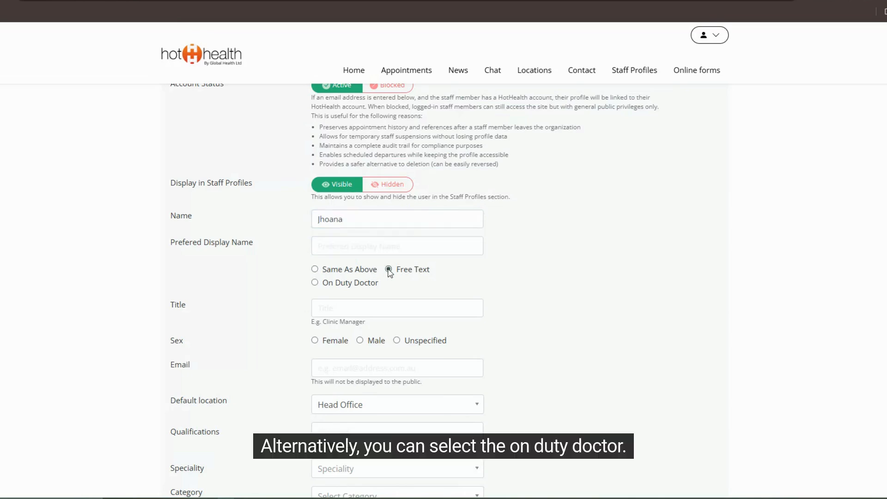
pyautogui.click(315, 283)
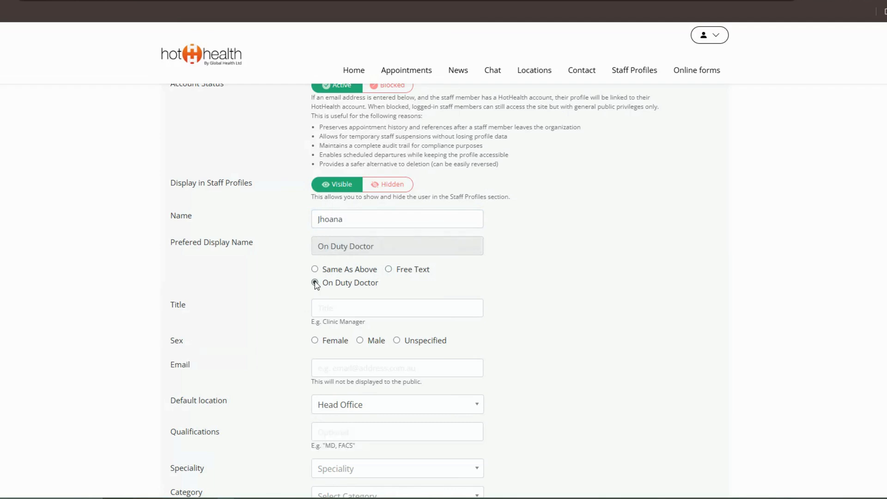
# - Set the staff member's sex to Female and choose Head Office as the default location
pyautogui.click(341, 303)
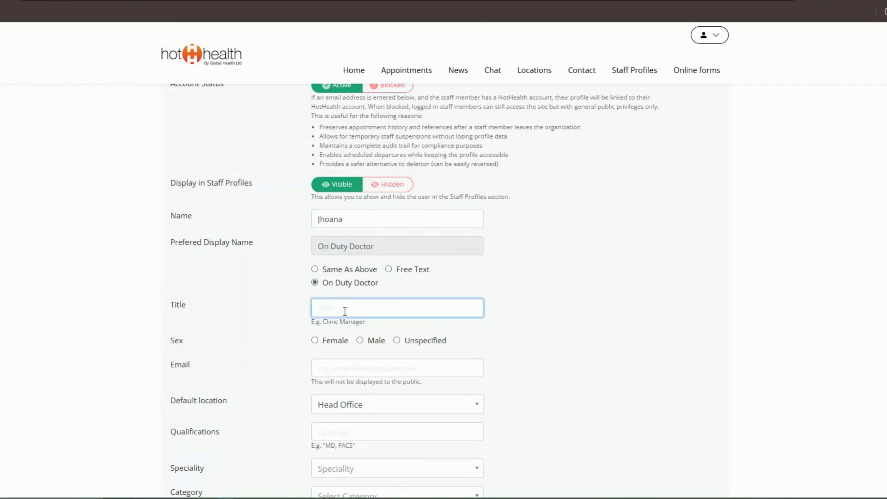
pyautogui.scroll(-1, 349, 310)
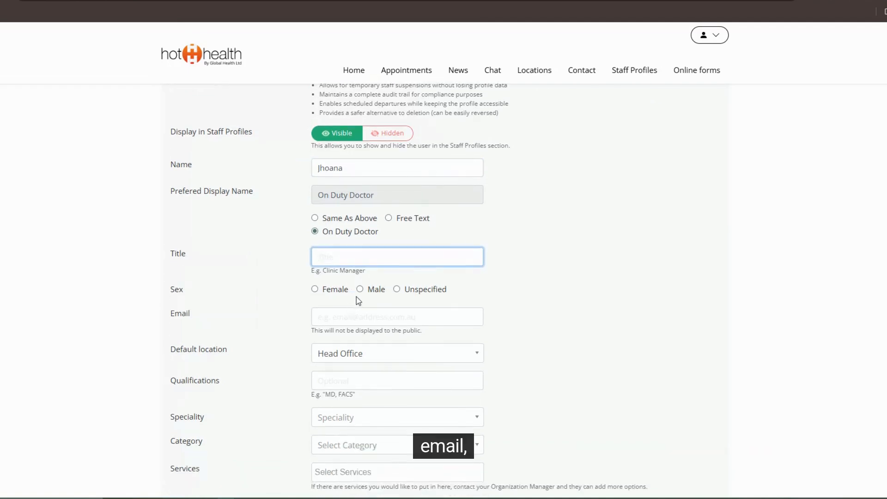
pyautogui.click(314, 289)
pyautogui.click(342, 316)
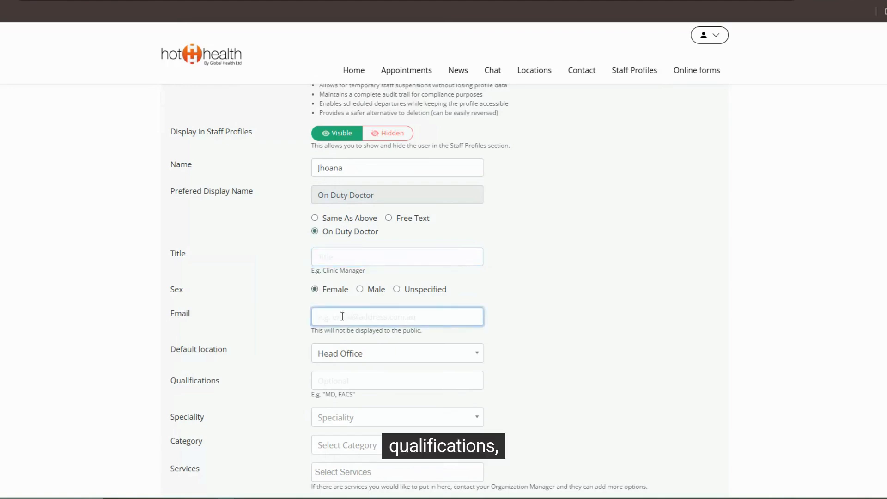
pyautogui.click(363, 359)
pyautogui.click(365, 362)
pyautogui.scroll(-3, 395, 220)
pyautogui.click(395, 225)
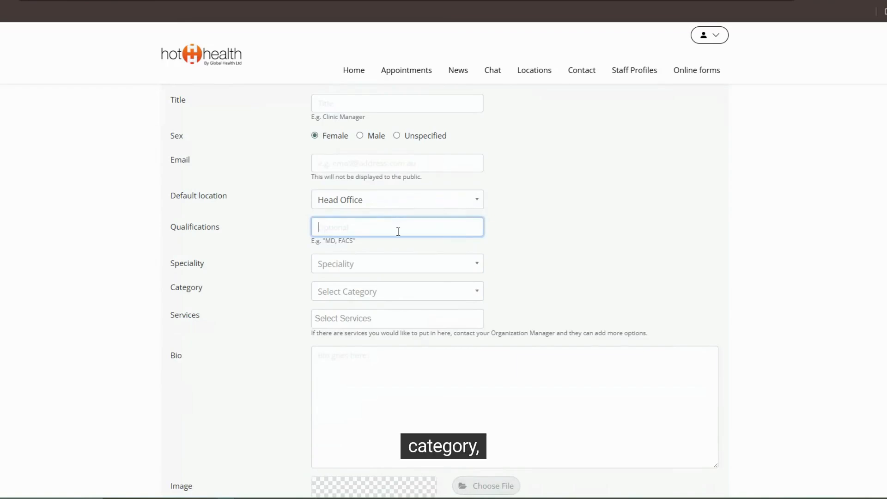
# - Set the speciality to General Practitioner and the category to Psychologists, and add Sexual Health Services as a service
pyautogui.click(412, 267)
pyautogui.click(403, 321)
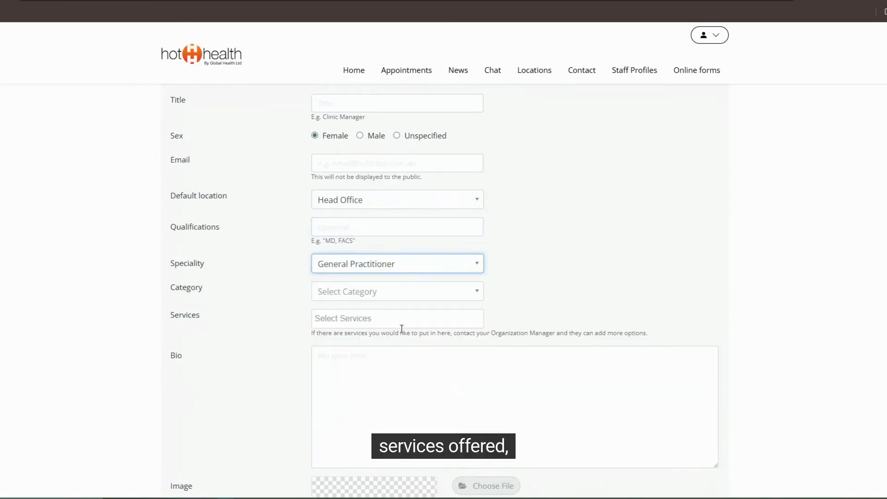
pyautogui.click(433, 298)
pyautogui.click(405, 325)
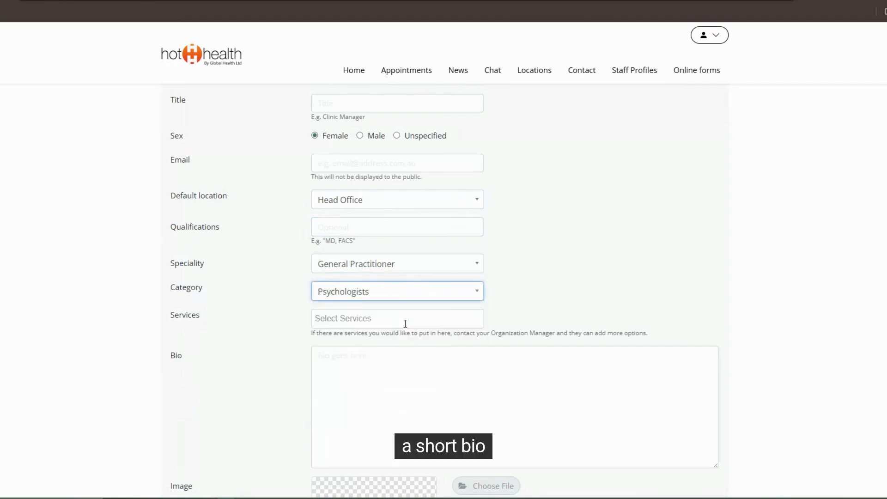
pyautogui.click(412, 316)
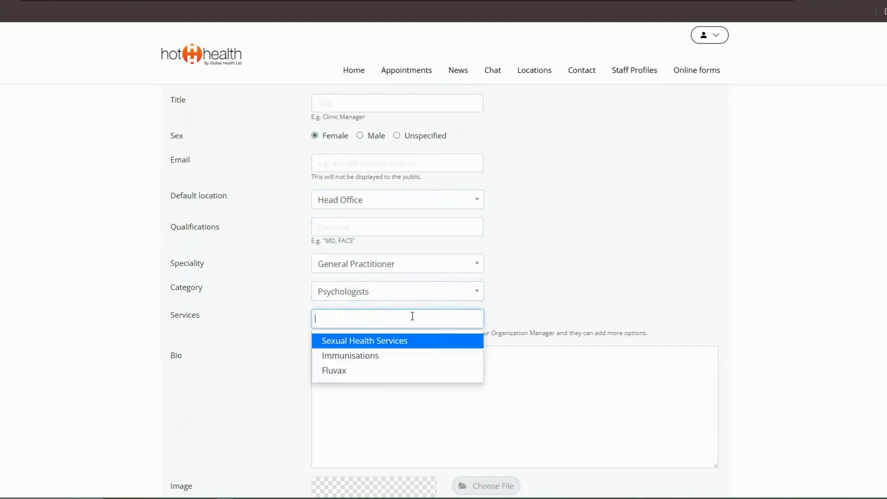
pyautogui.click(406, 341)
pyautogui.click(404, 354)
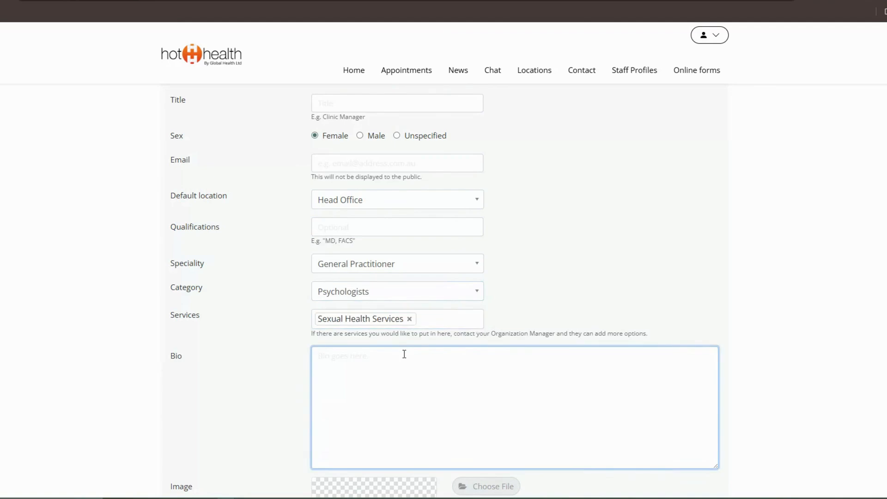
# - Open the appointment pricing settings and accept In-person, Telephone and Video appointment types
pyautogui.scroll(-5, 401, 352)
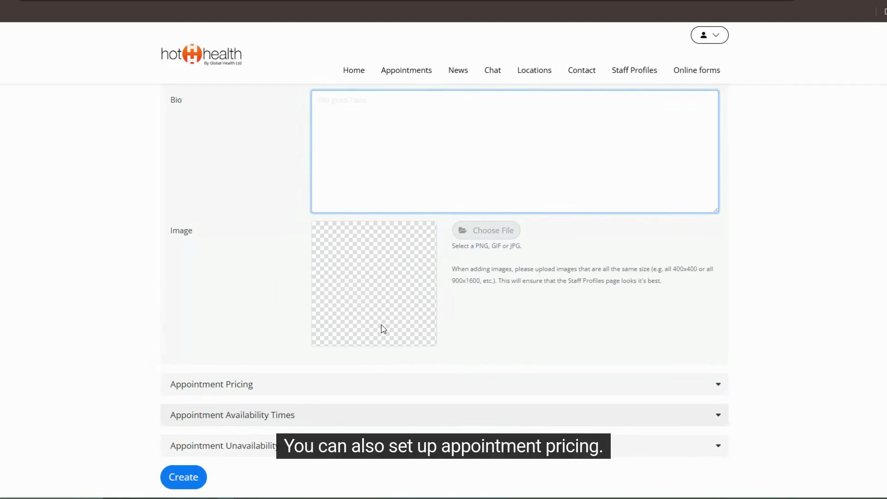
pyautogui.click(389, 388)
pyautogui.scroll(-4, 389, 391)
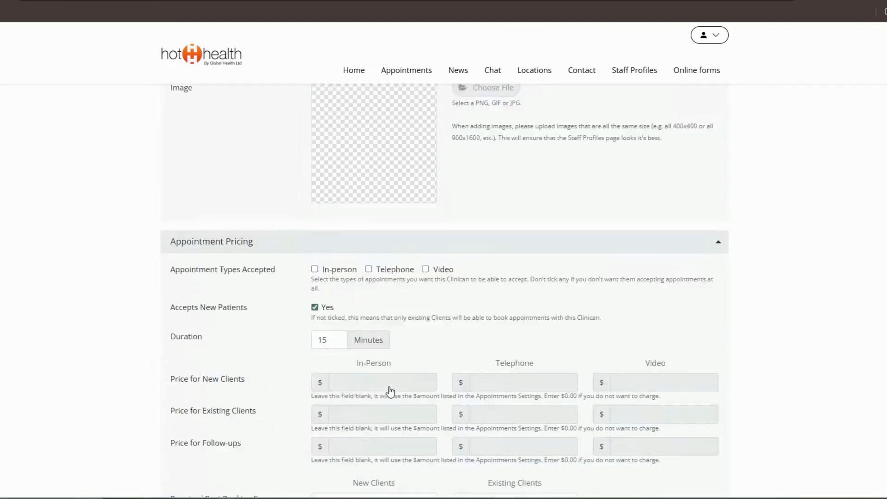
pyautogui.scroll(-2, 391, 392)
pyautogui.scroll(1, 415, 180)
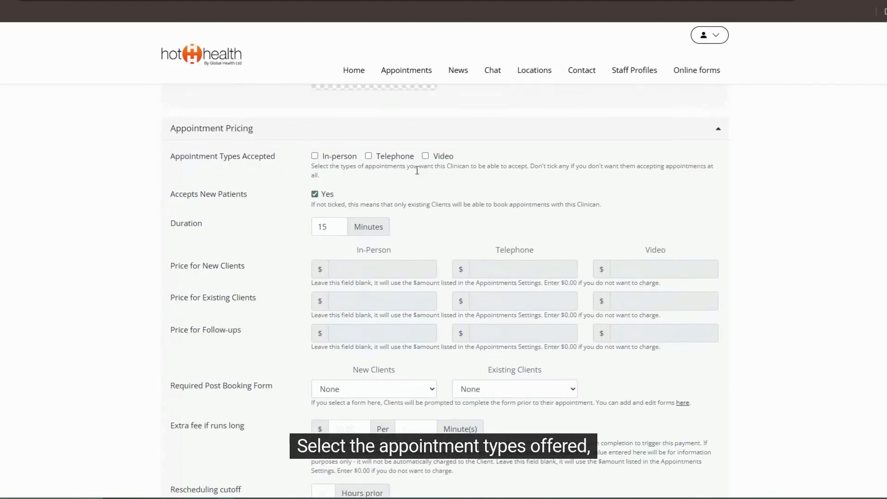
pyautogui.click(315, 156)
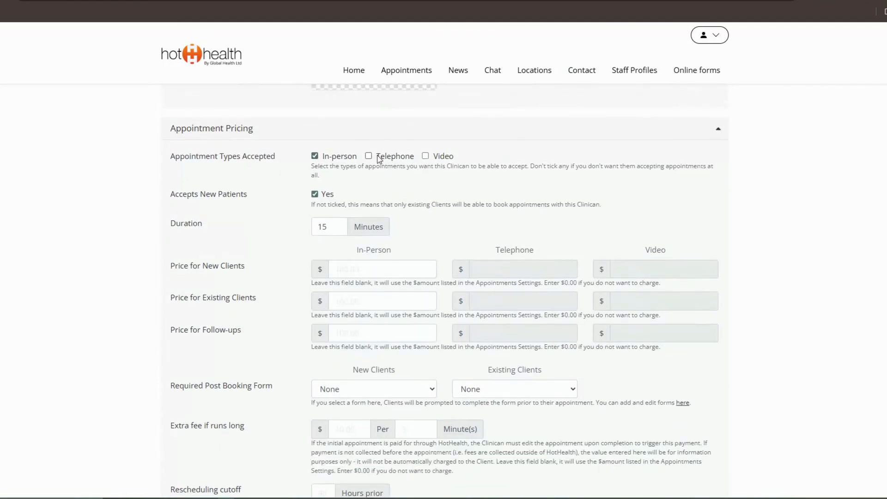
pyautogui.click(368, 156)
pyautogui.click(425, 156)
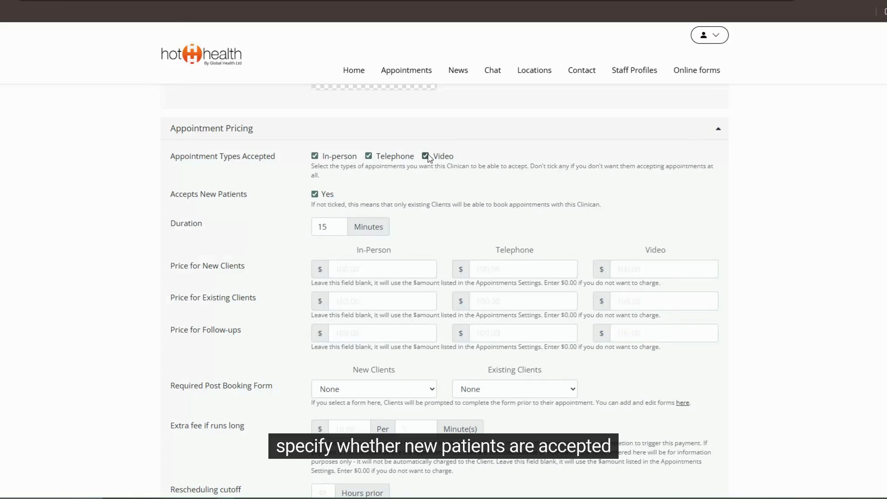
# - Set the appointment duration to 30 minutes, with new patients accepted
pyautogui.click(314, 195)
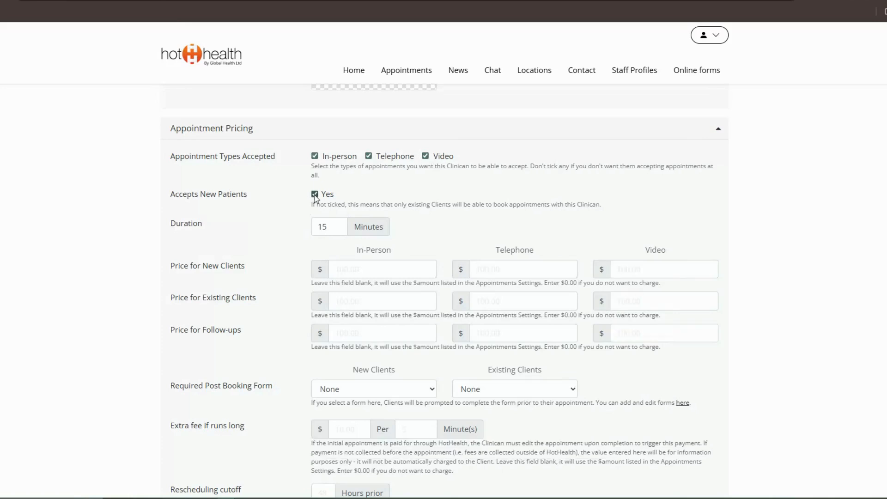
pyautogui.click(326, 223)
pyautogui.press('BackSpace')
pyautogui.write('30')
pyautogui.click(442, 227)
# - Set the price for new clients to $100.00 for in-person, telephone and video appointments
pyautogui.moveTo(171, 268); pyautogui.dragTo(697, 348)
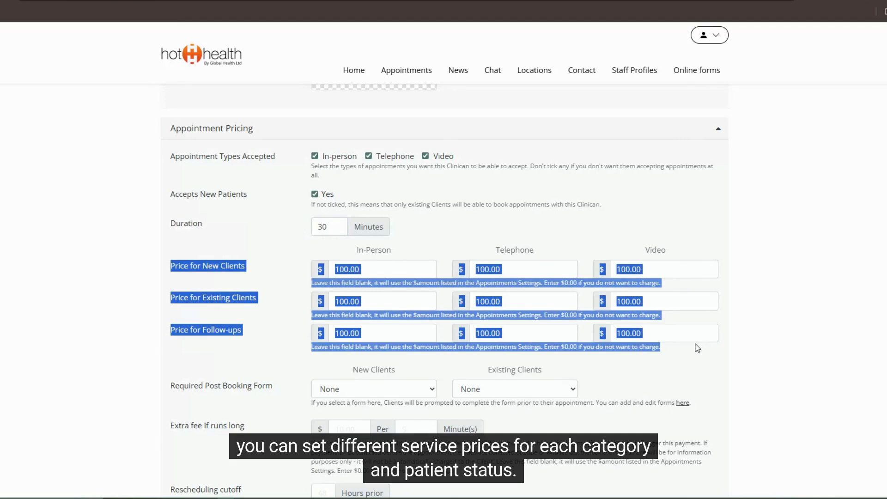
pyautogui.click(387, 271)
pyautogui.write('100')
pyautogui.press('Tab')
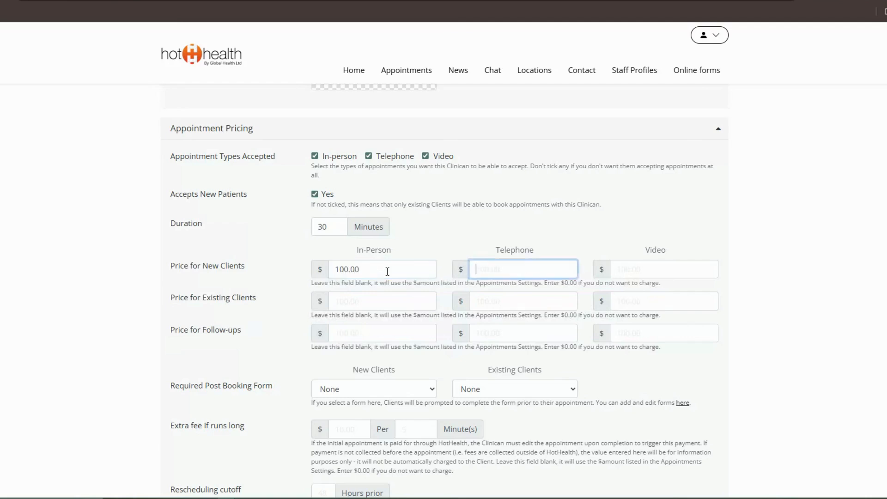
pyautogui.write('100.00')
pyautogui.press('Tab')
pyautogui.write('100.00')
pyautogui.click(387, 271)
# - Set the price for existing clients to $80.00 for in-person, telephone and video appointments
pyautogui.click(386, 296)
pyautogui.write('80.00')
pyautogui.press('Tab')
pyautogui.write('80.00')
pyautogui.press('Tab')
pyautogui.write('80')
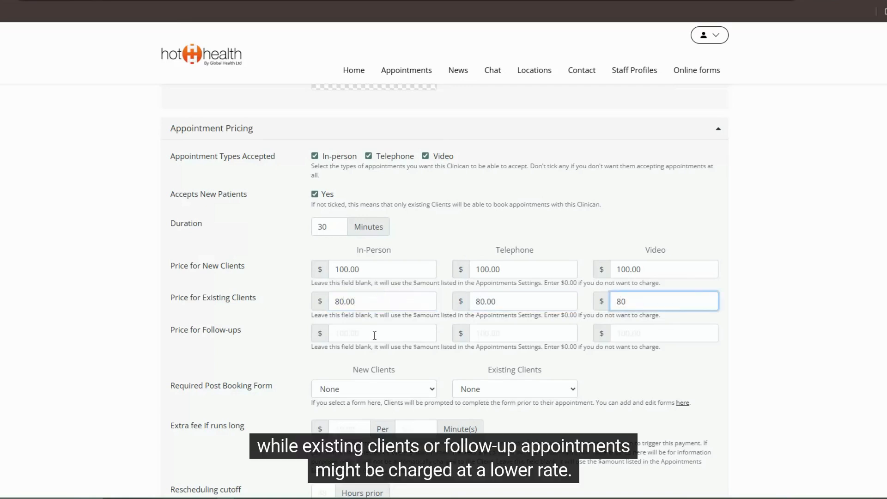
pyautogui.write('.00')
# - Set the follow-up price to $80.00 for in-person, telephone and video appointments
pyautogui.press('Tab')
pyautogui.write('80.00')
pyautogui.press('Tab')
pyautogui.write('80.00')
pyautogui.press('Tab')
pyautogui.write('80')
pyautogui.click(757, 335)
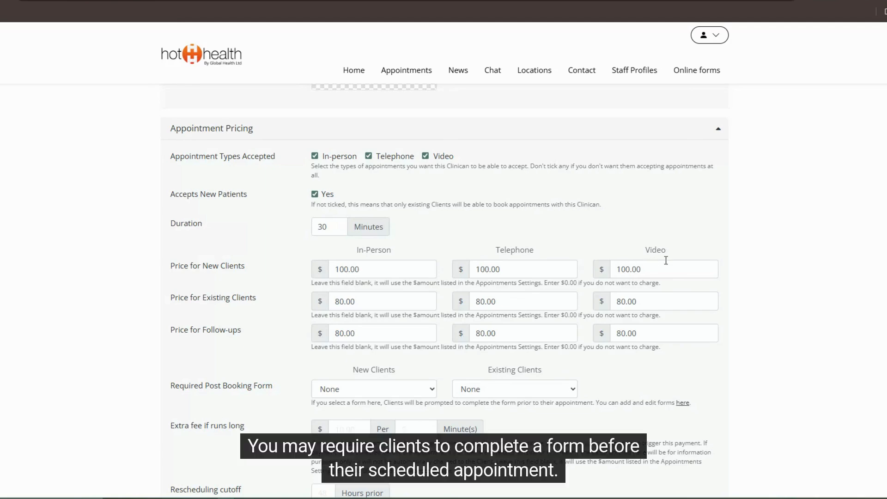
# - Require the Registration Form for new clients and Your Experience Survey for existing clients as post booking forms
pyautogui.scroll(-3, 665, 261)
pyautogui.click(408, 236)
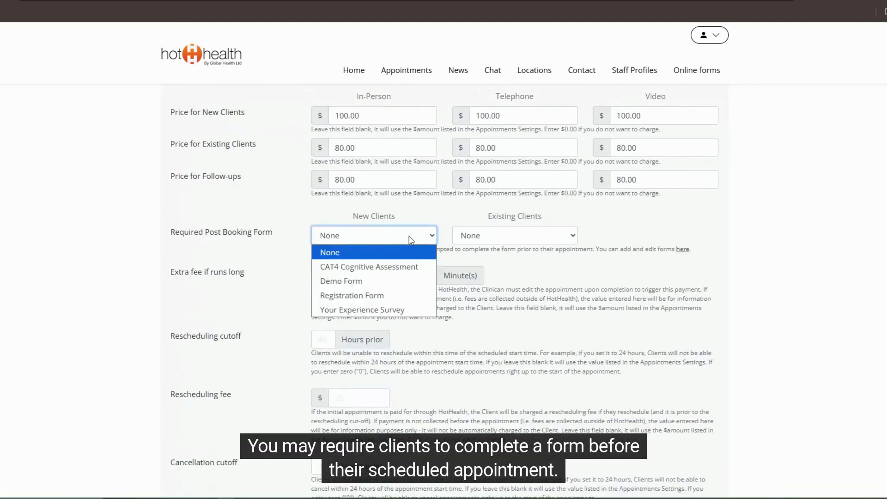
pyautogui.click(384, 293)
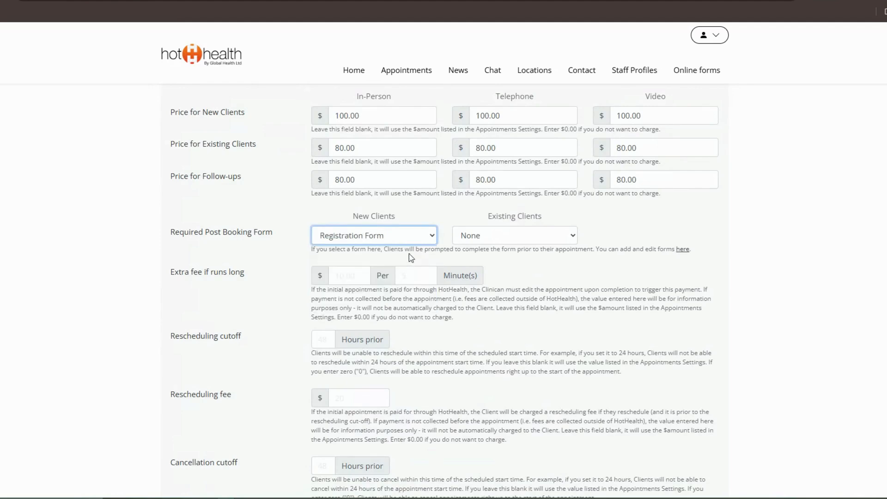
pyautogui.click(505, 241)
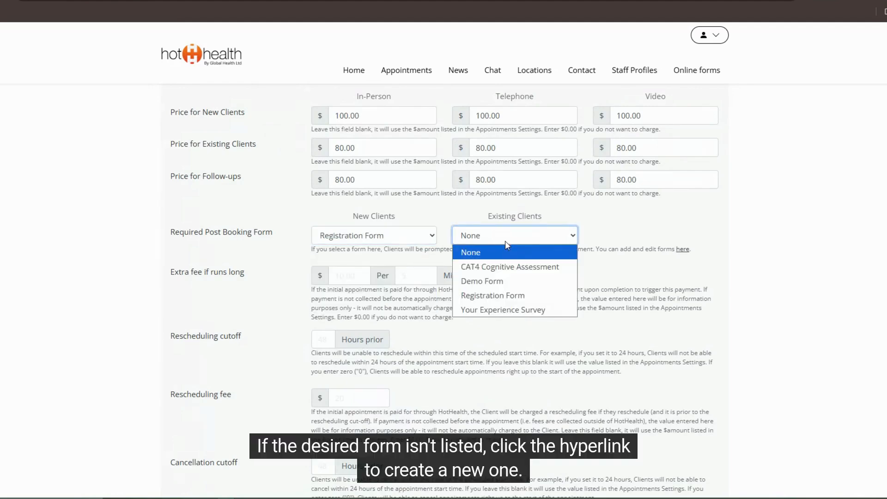
pyautogui.click(514, 307)
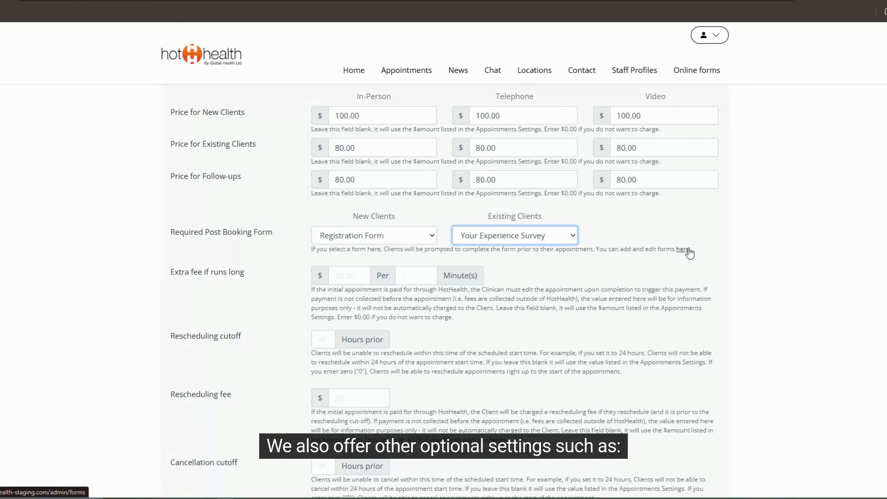
pyautogui.click(577, 278)
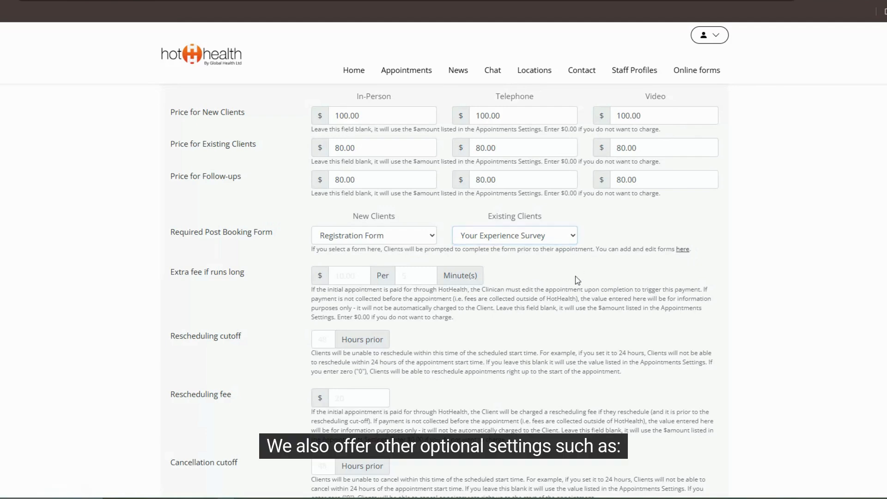
# - Set the extra fee for appointments that run long to $5.00 per 10 minutes
pyautogui.click(349, 270)
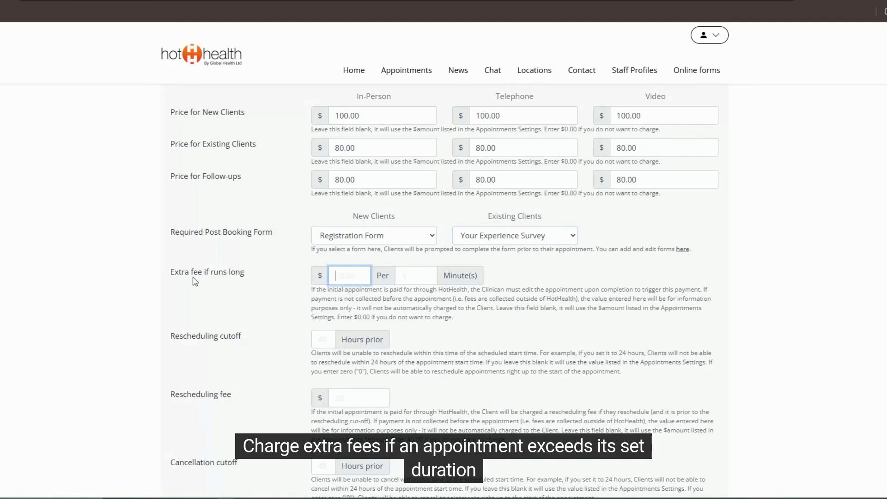
pyautogui.moveTo(173, 272); pyautogui.dragTo(271, 278)
pyautogui.click(354, 277)
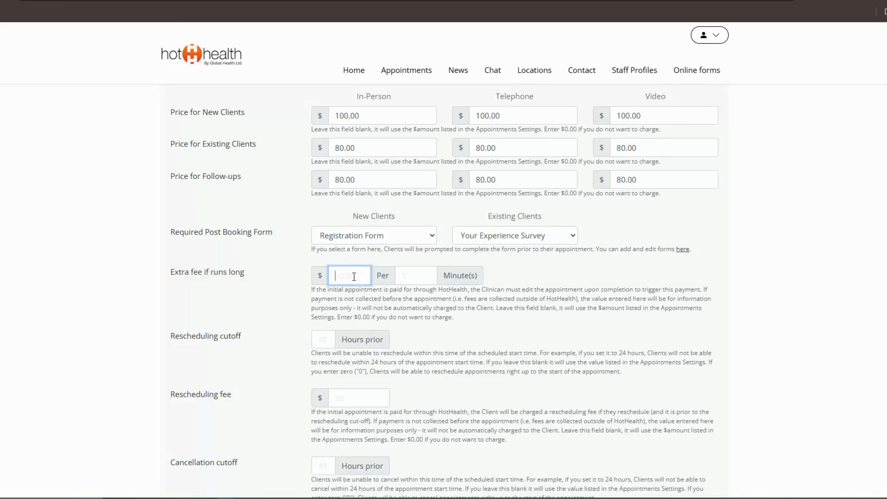
pyautogui.click(416, 278)
pyautogui.write('10')
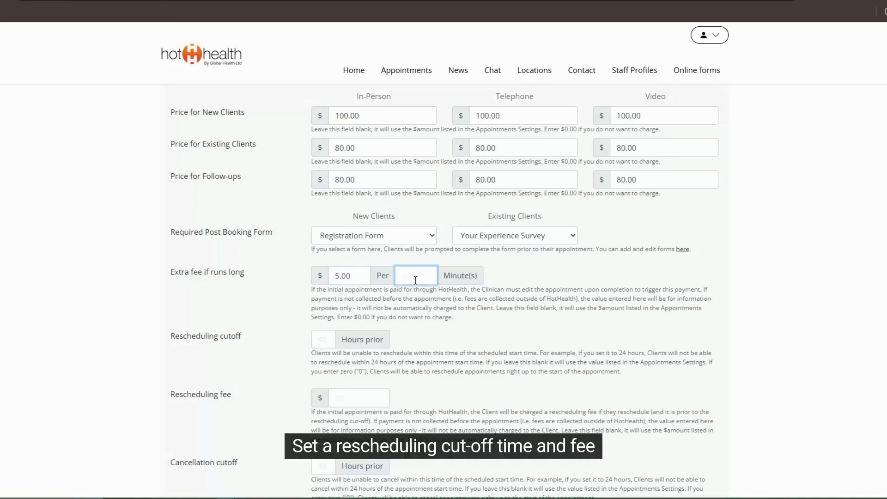
# - Review the cutoff and fee options for rescheduling and cancelling appointments
pyautogui.click(331, 338)
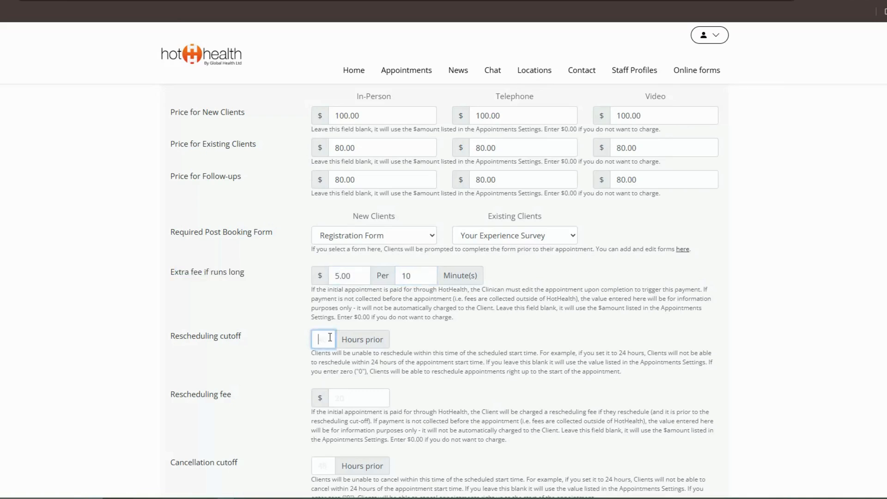
pyautogui.scroll(-1, 367, 348)
pyautogui.click(366, 348)
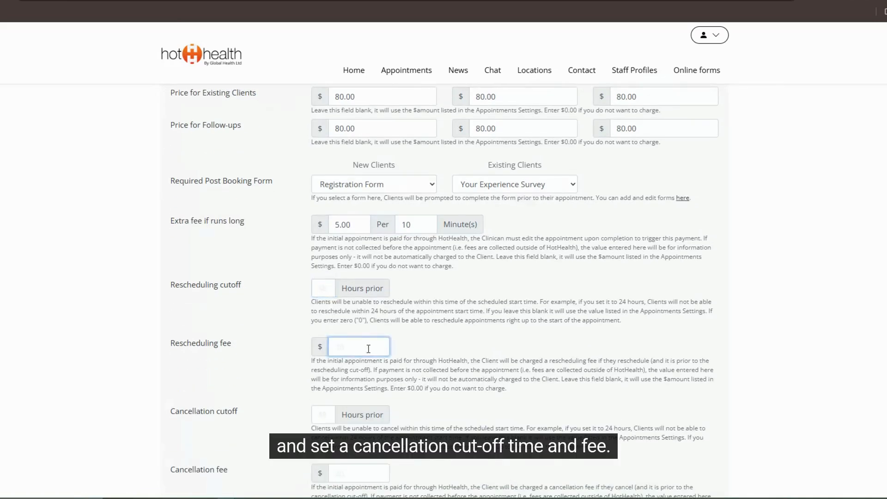
pyautogui.scroll(-3, 369, 349)
pyautogui.scroll(-1, 368, 349)
pyautogui.click(320, 212)
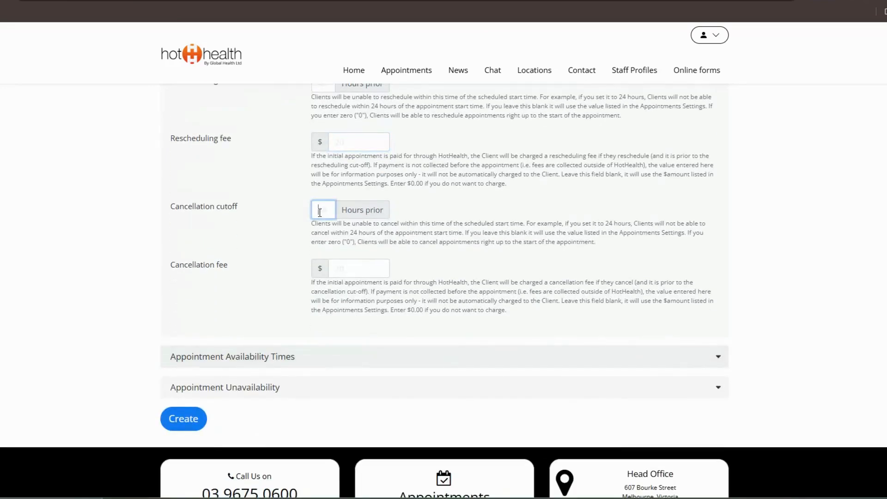
pyautogui.click(354, 273)
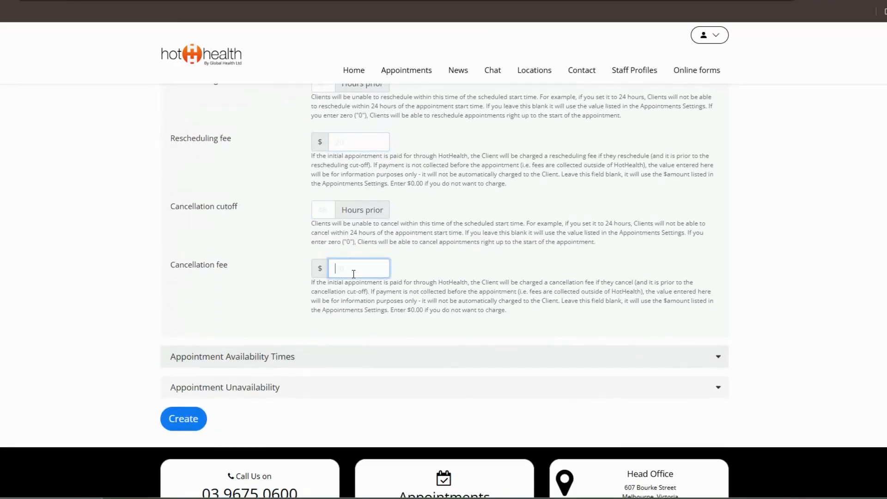
pyautogui.scroll(-1, 353, 274)
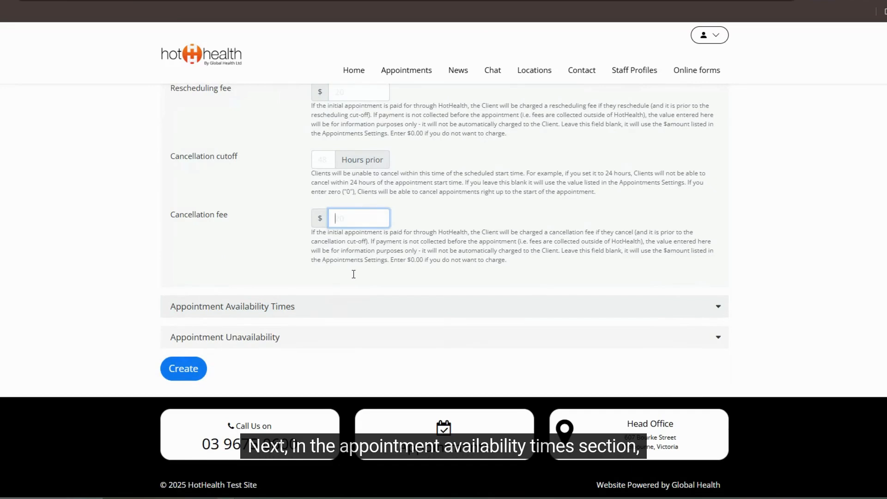
# - Open the appointment availability times, check the format instructions, and set Tuesday to 9:00am - 11:45am, 12:45pm - 5:00pm
pyautogui.click(356, 306)
pyautogui.scroll(-4, 356, 307)
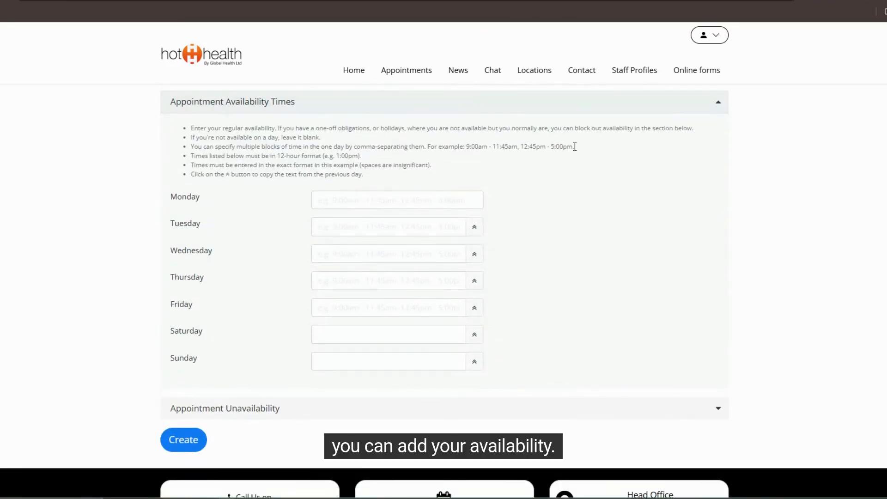
pyautogui.moveTo(575, 147); pyautogui.dragTo(470, 147)
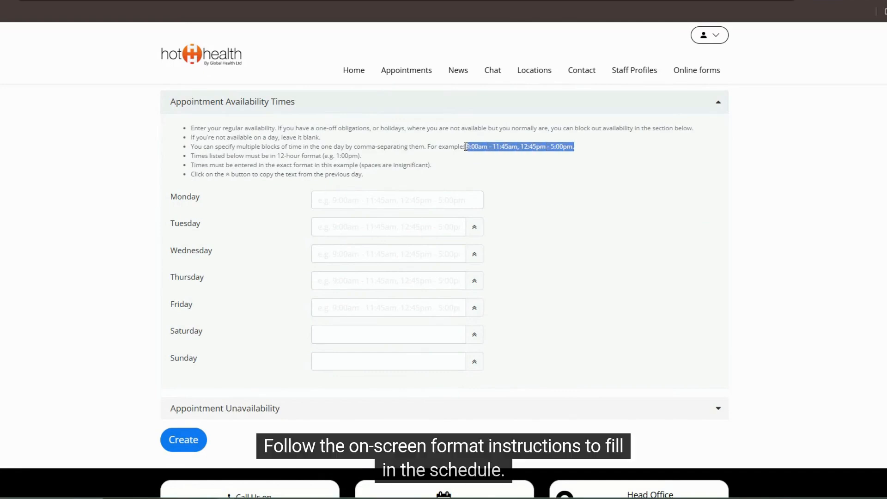
pyautogui.moveTo(402, 179); pyautogui.dragTo(142, 126)
pyautogui.click(343, 204)
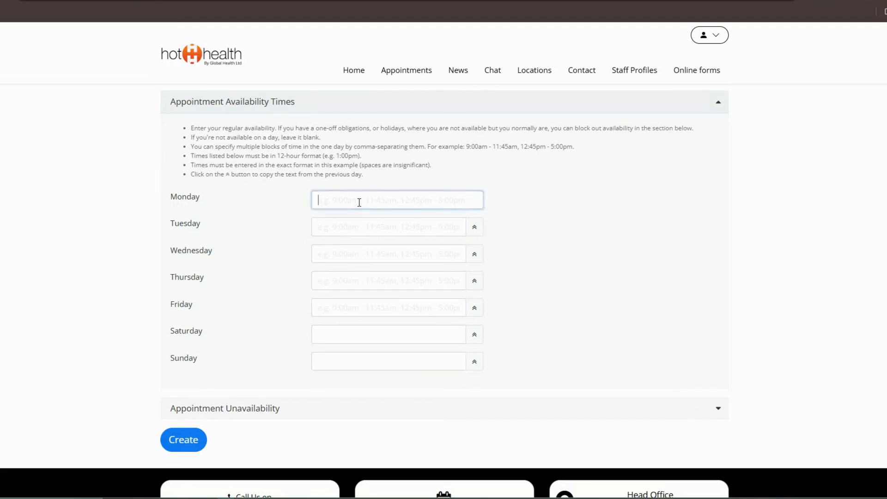
pyautogui.click(352, 221)
pyautogui.write('9:00am - 11:45am, 12:45pm - 5:00pm.')
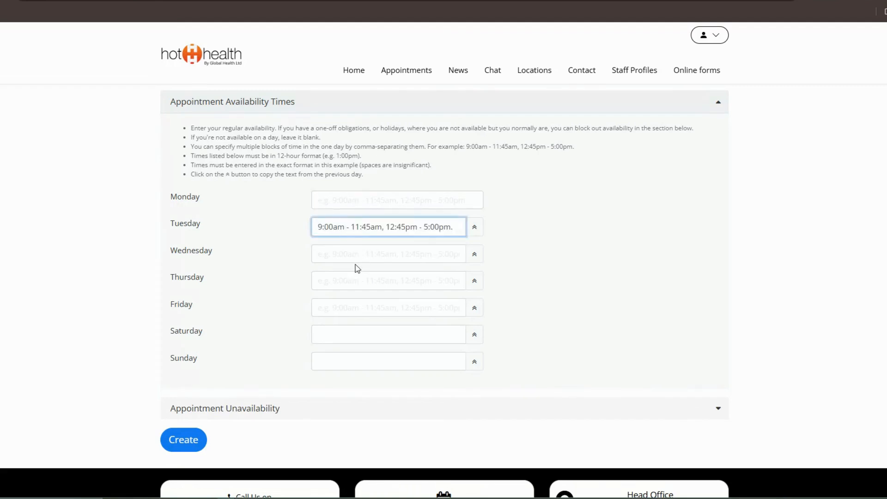
pyautogui.press('BackSpace')
# - Copy Tuesday's availability times to Wednesday
pyautogui.tripleClick(391, 224)
pyautogui.hotkey('ctrl', 'c')
pyautogui.click(369, 253)
pyautogui.hotkey('ctrl', 'v')
pyautogui.click(567, 331)
# - Open the appointment unavailability settings and enter an unavailable period from 01/09/25 08:00am to 05/09/25 06:00pm
pyautogui.scroll(-2, 567, 331)
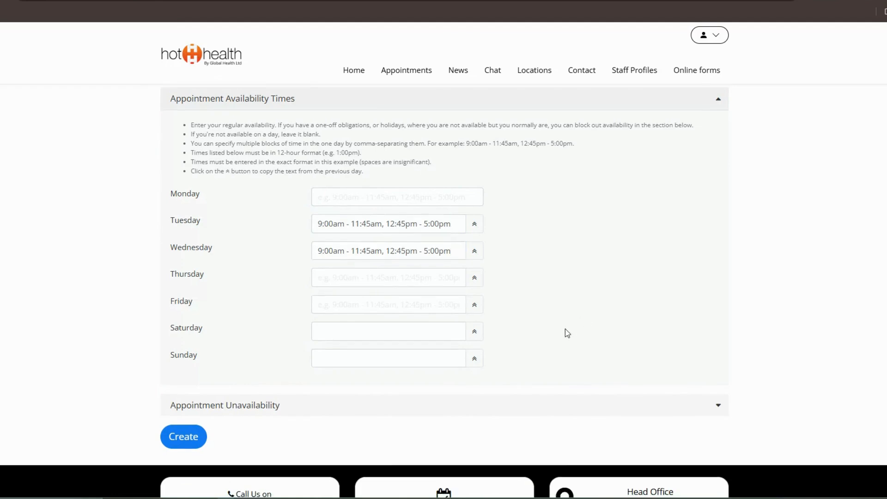
pyautogui.click(693, 340)
pyautogui.scroll(-3, 693, 342)
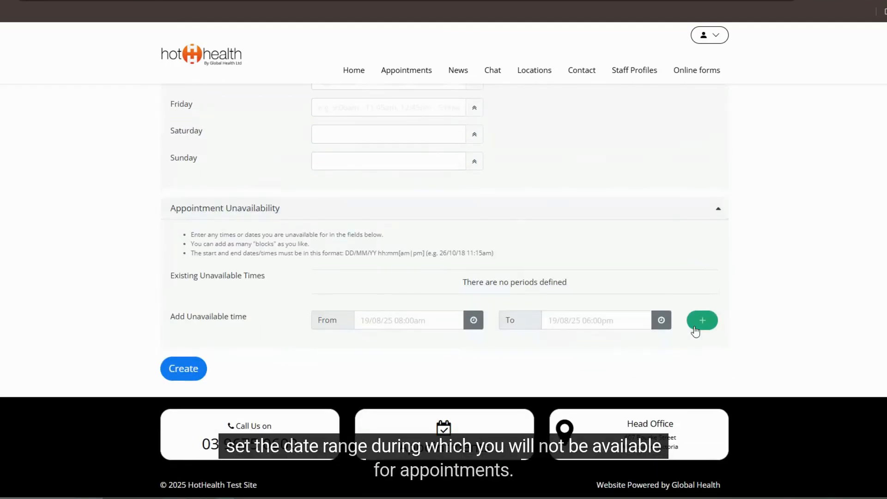
pyautogui.click(473, 325)
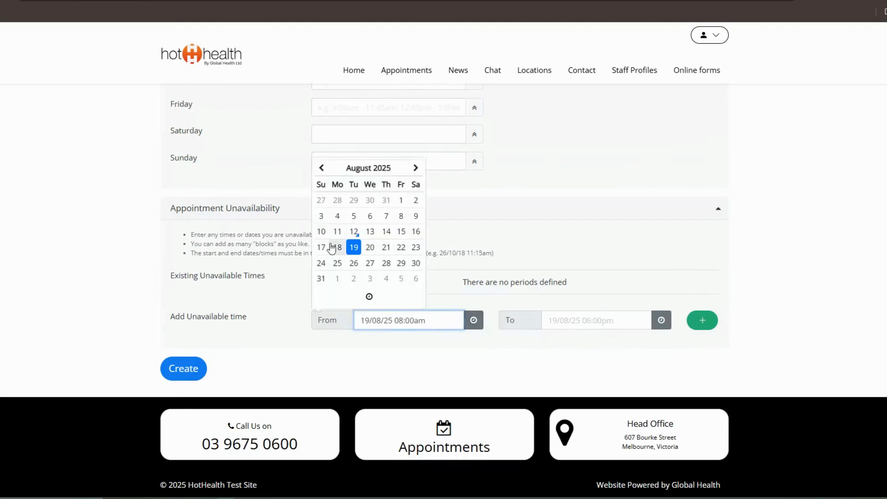
pyautogui.click(343, 278)
pyautogui.click(637, 320)
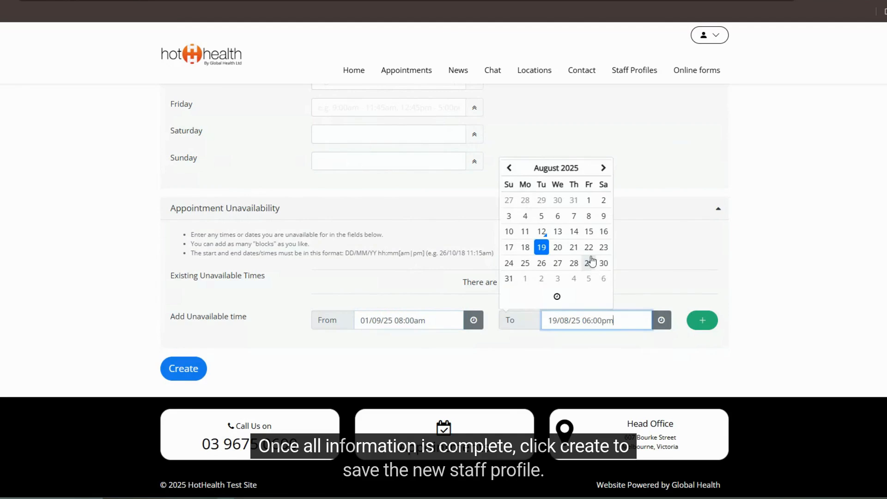
pyautogui.click(589, 278)
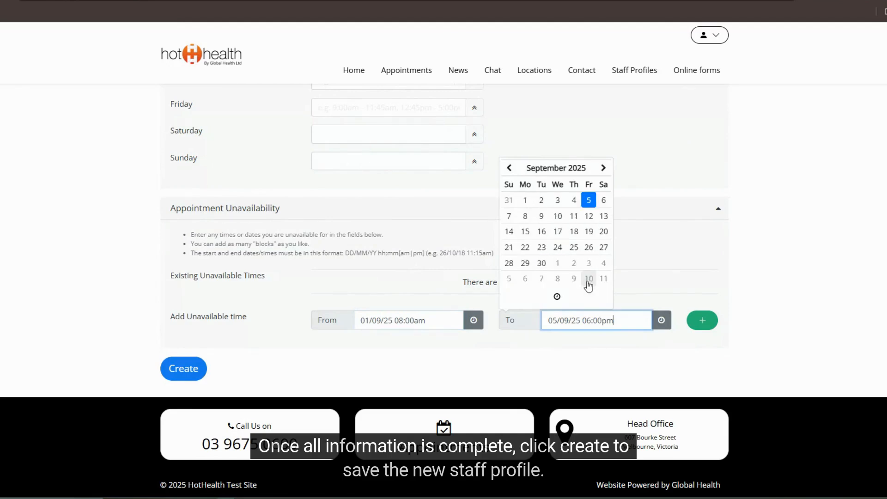